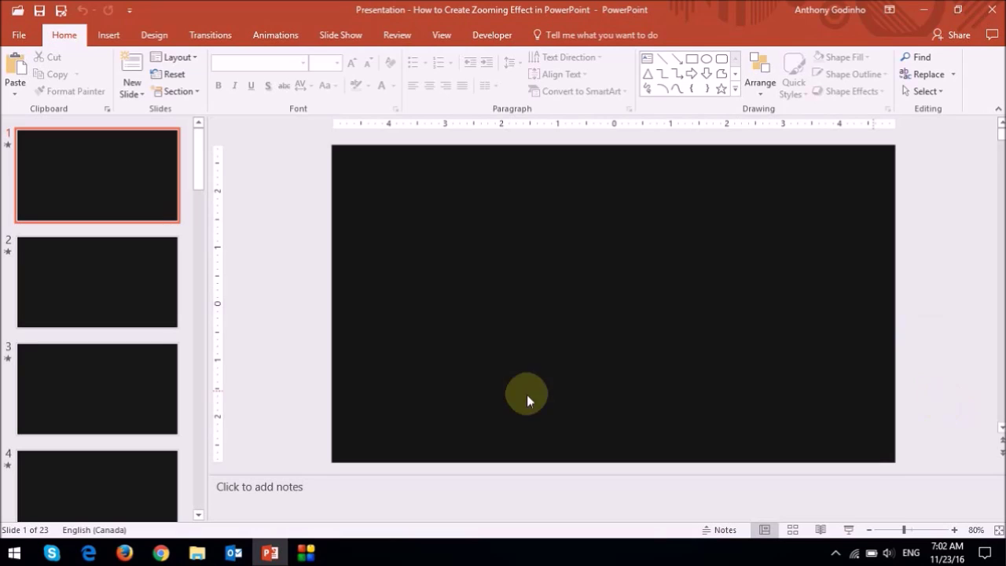
Copy the autumn forest photo from the pictures folder and paste it onto slide 1.
{"action": "left_click", "coordinate": [196, 552]}
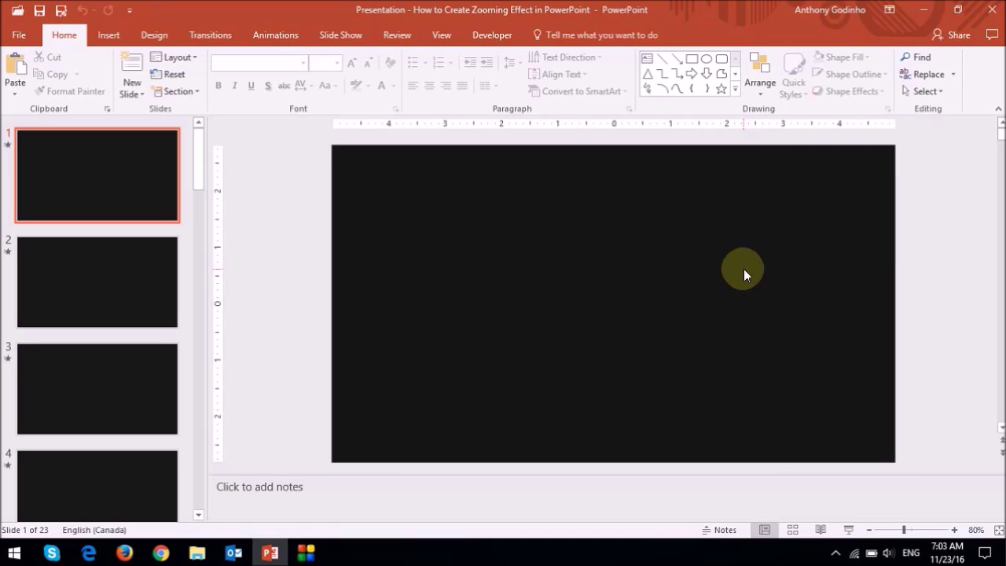
{"action": "key", "text": "ctrl+v"}
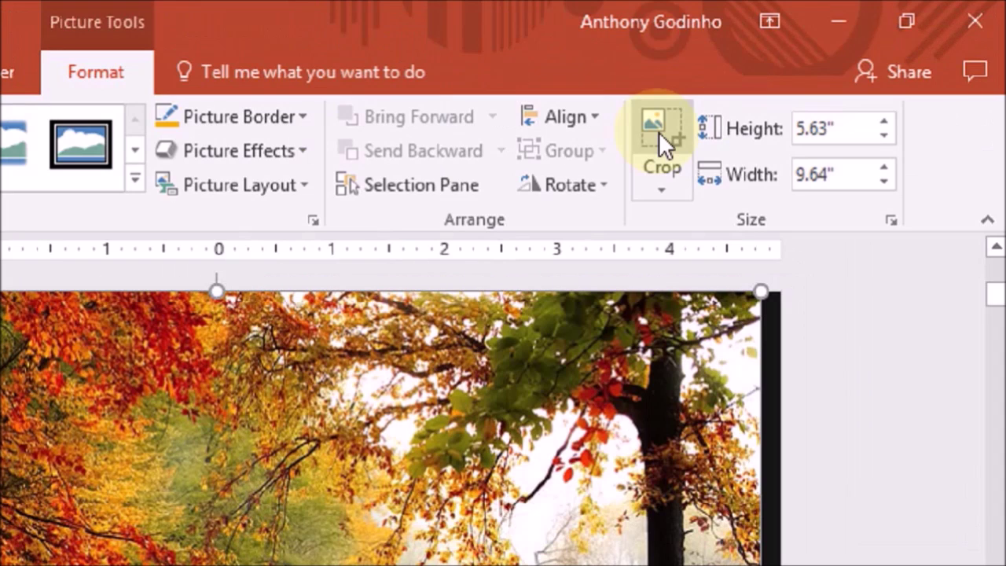
Crop the forest photo to a 16:9 aspect ratio.
{"action": "left_click", "coordinate": [834, 93]}
{"action": "mouse_move", "coordinate": [894, 145]}
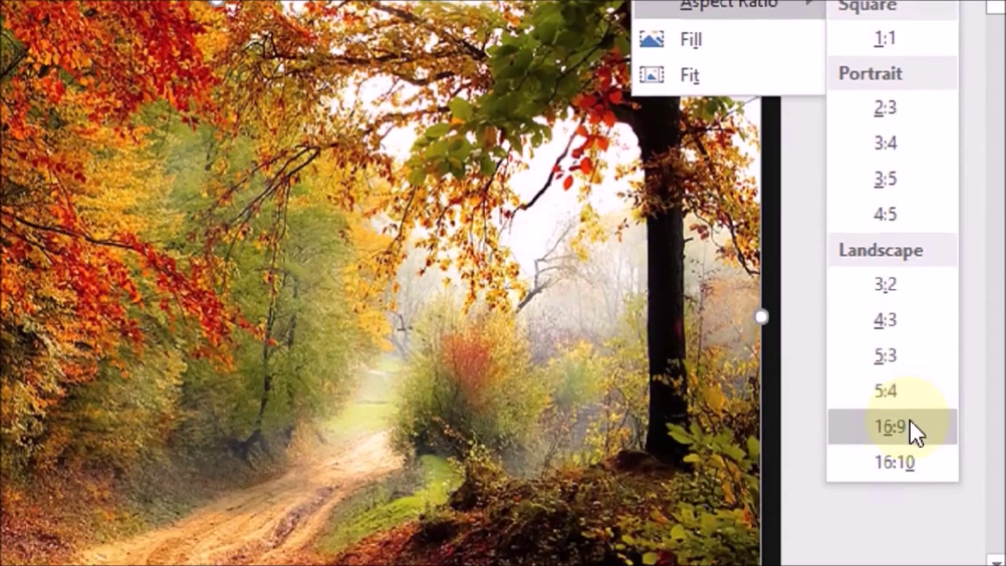
{"action": "left_click", "coordinate": [908, 424]}
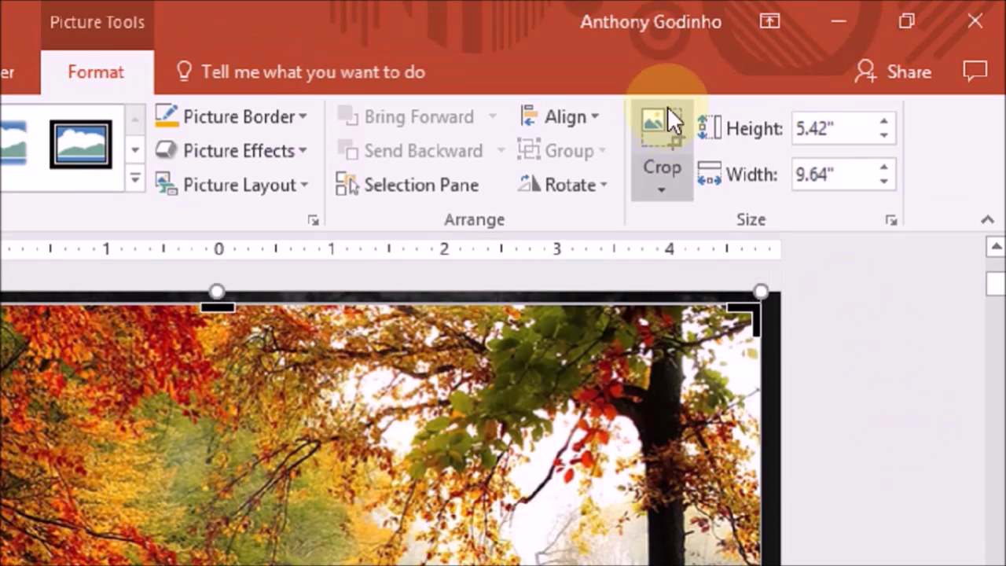
{"action": "left_click", "coordinate": [658, 124]}
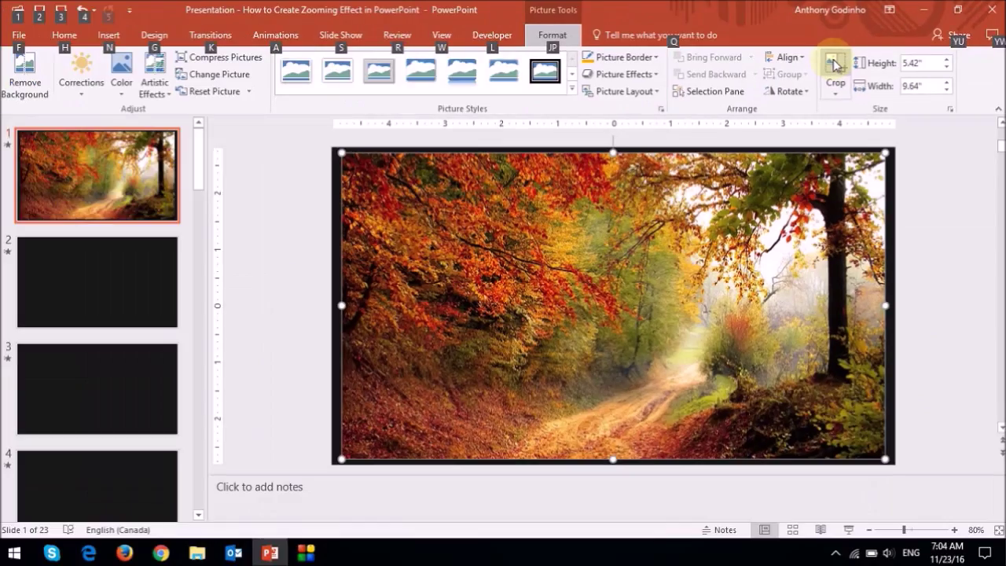
Move the photo to the top-left corner and stretch it to fill the slide at 5.63" by 10".
{"action": "left_click_drag", "start_coordinate": [638, 272], "coordinate": [628, 261]}
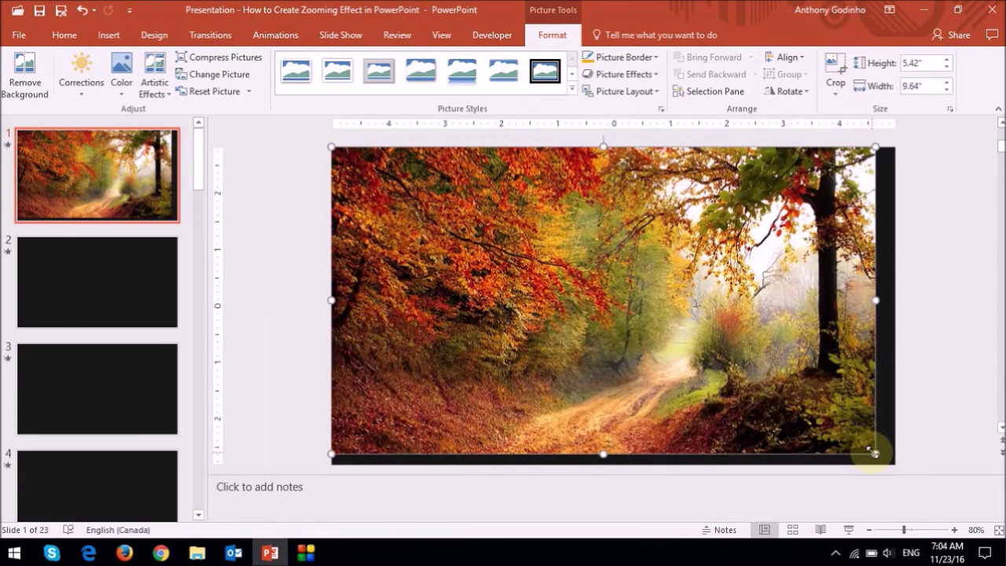
{"action": "left_click_drag", "start_coordinate": [874, 453], "coordinate": [894, 463]}
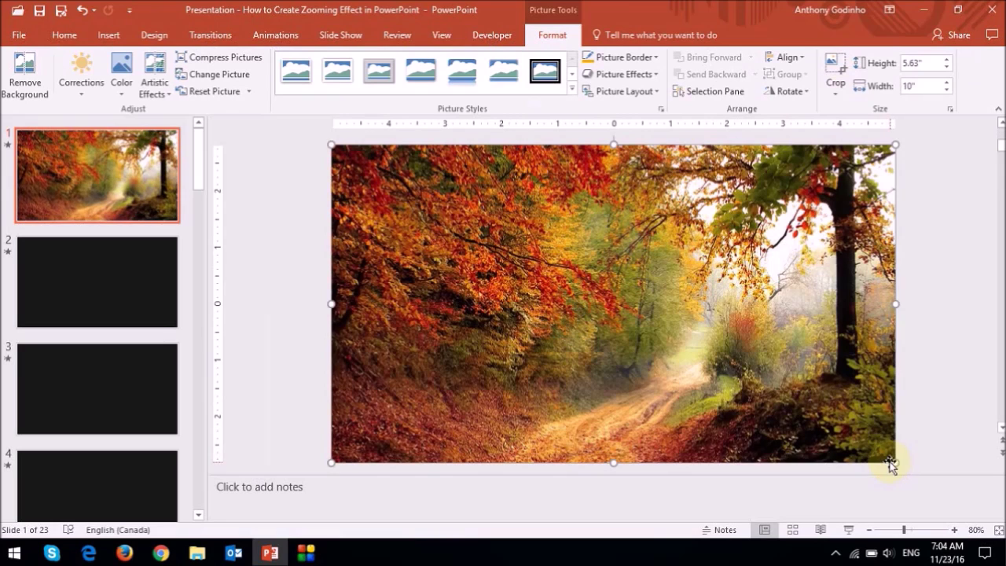
{"action": "key", "text": "Escape"}
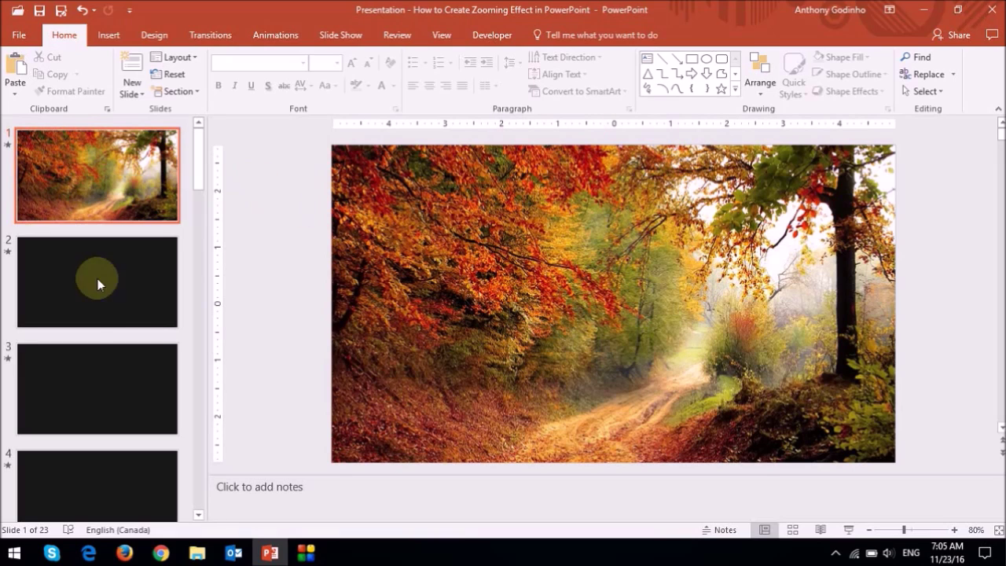
Duplicate slide 1 so slide 2 also holds the full-slide forest photo.
{"action": "right_click", "coordinate": [99, 193]}
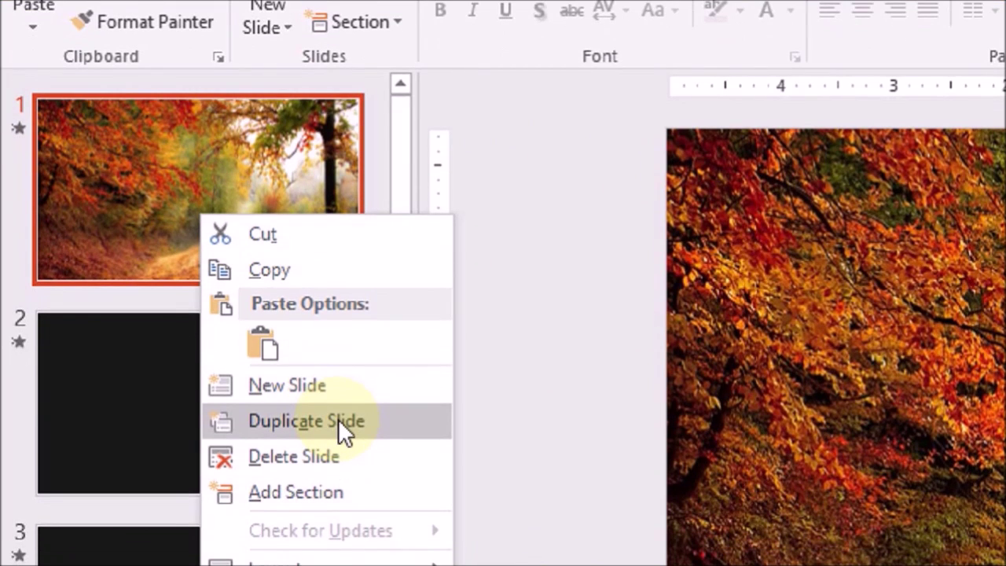
{"action": "left_click", "coordinate": [338, 420]}
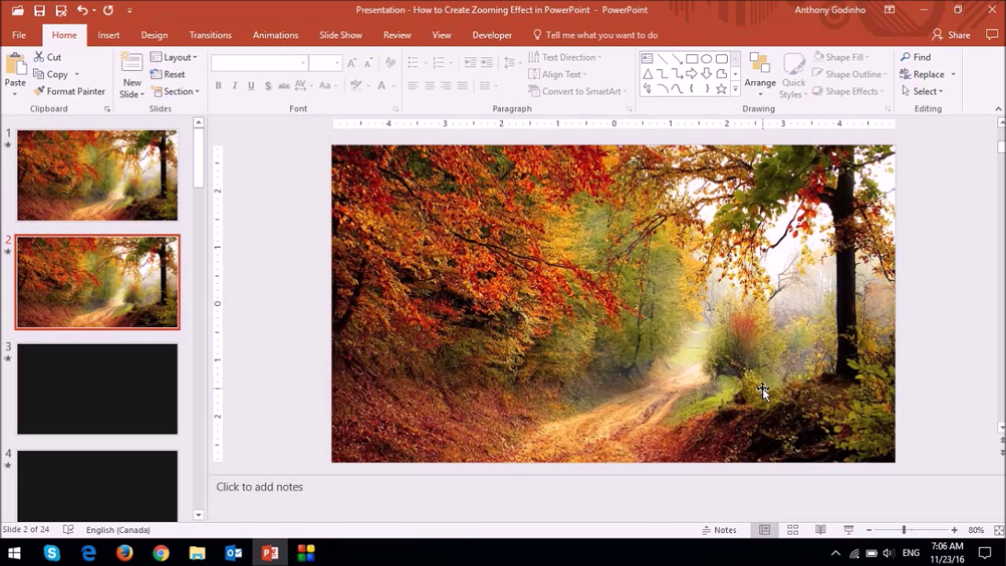
Zoom out to 55% and drag slide 2's forest photo larger, well past the slide edges.
{"action": "left_click", "coordinate": [893, 531]}
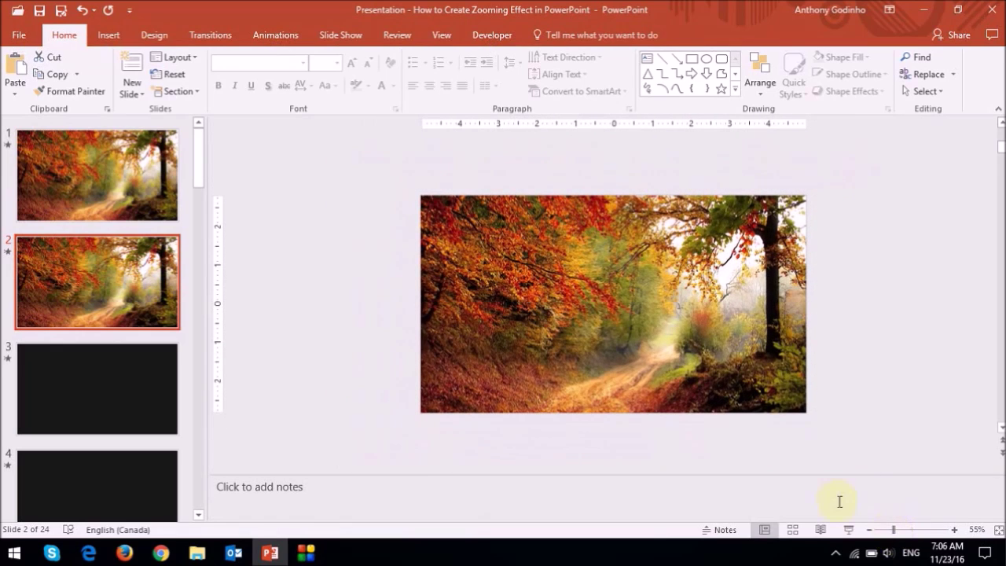
{"action": "left_click_drag", "start_coordinate": [616, 321], "coordinate": [567, 284]}
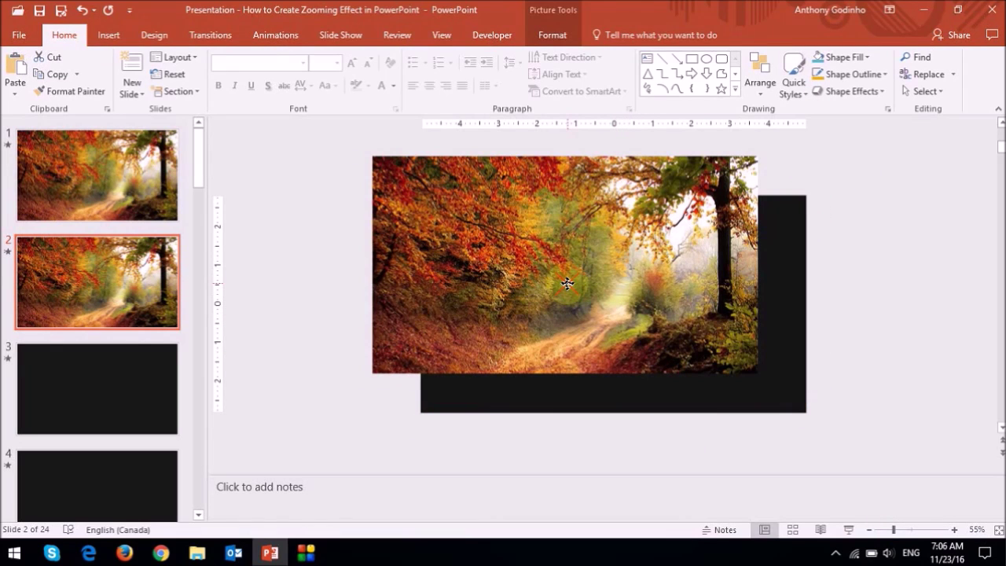
{"action": "left_click_drag", "start_coordinate": [567, 284], "coordinate": [567, 279]}
{"action": "left_click", "coordinate": [755, 388]}
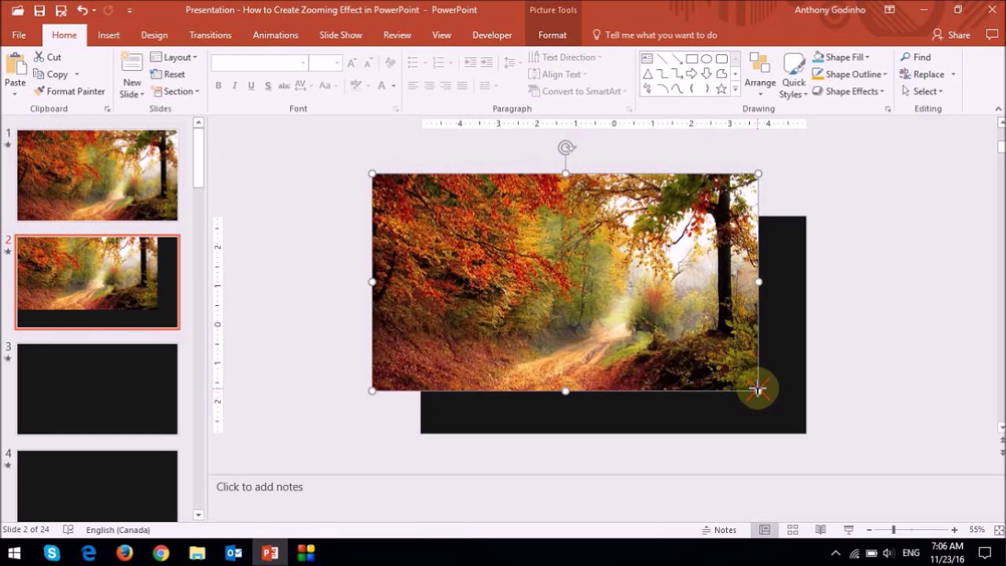
{"action": "left_click_drag", "start_coordinate": [756, 388], "coordinate": [835, 449]}
{"action": "left_click_drag", "start_coordinate": [711, 288], "coordinate": [699, 287]}
{"action": "left_click", "coordinate": [871, 464]}
{"action": "left_click_drag", "start_coordinate": [871, 464], "coordinate": [899, 461]}
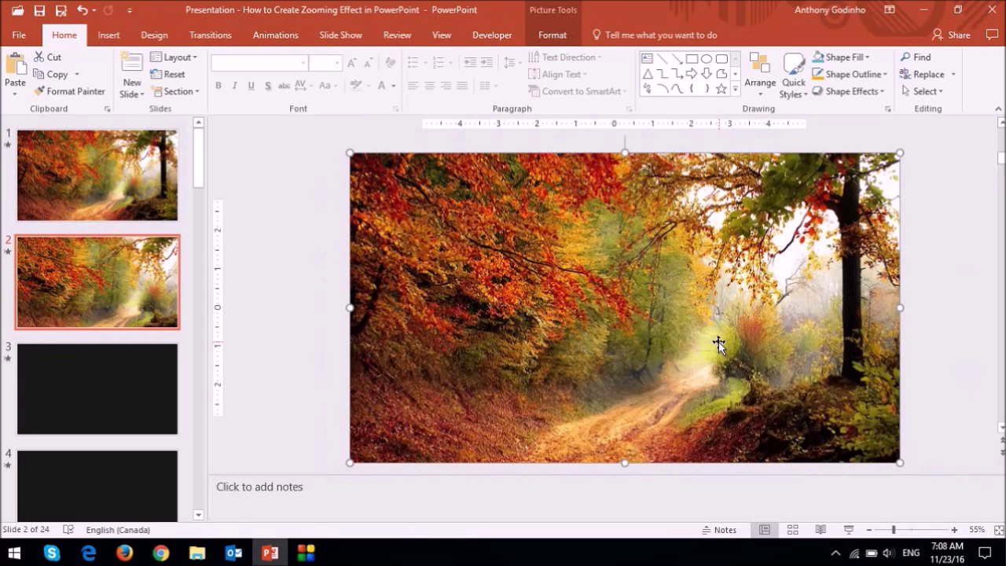
Open the Picture Format Align menu for slide 2's enlarged 8.01" by 14.25" photo.
{"action": "left_click", "coordinate": [553, 38]}
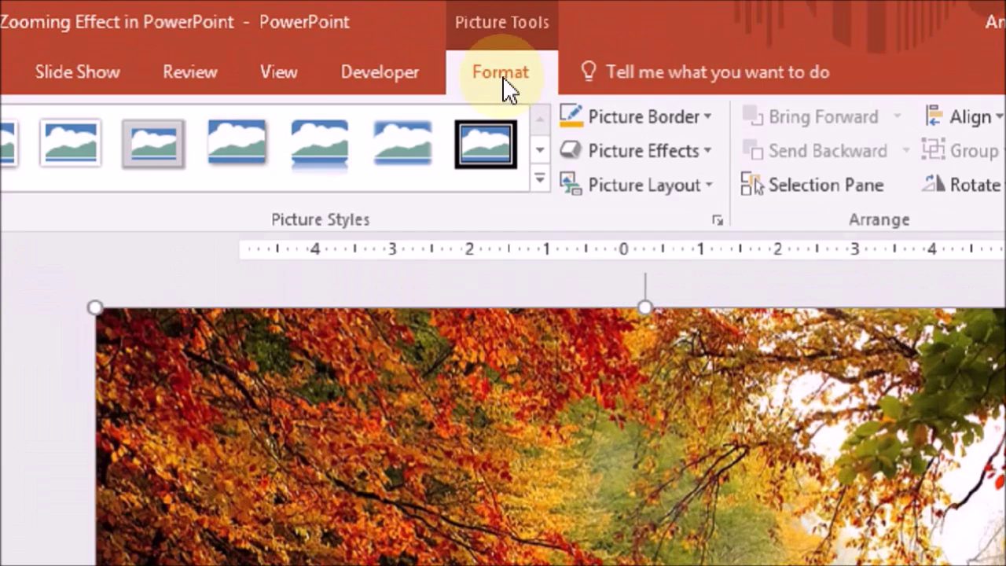
{"action": "left_click", "coordinate": [786, 57]}
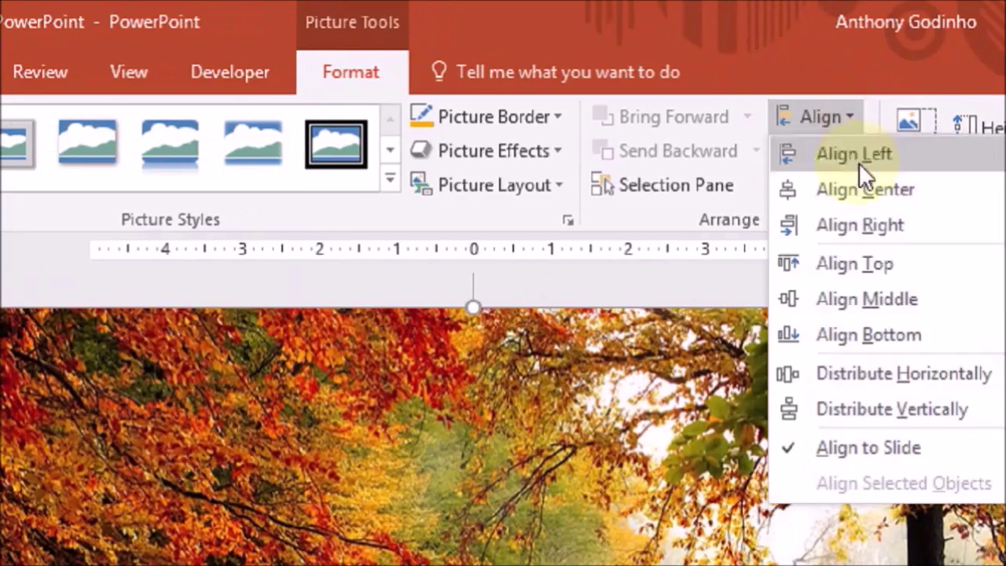
{"action": "left_click", "coordinate": [804, 78]}
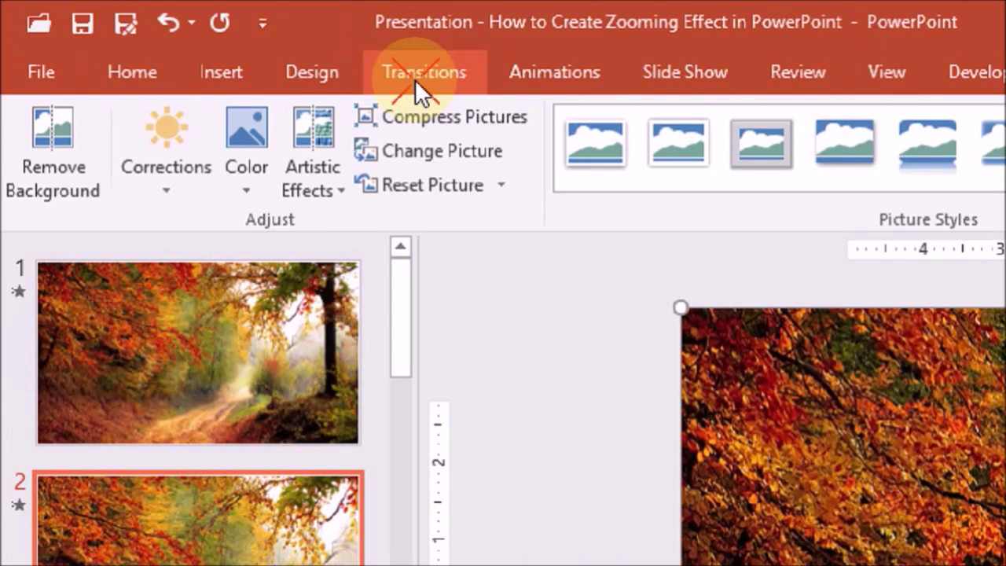
Apply a Morph transition, 02.00 seconds long, to slide 2.
{"action": "left_click", "coordinate": [206, 40]}
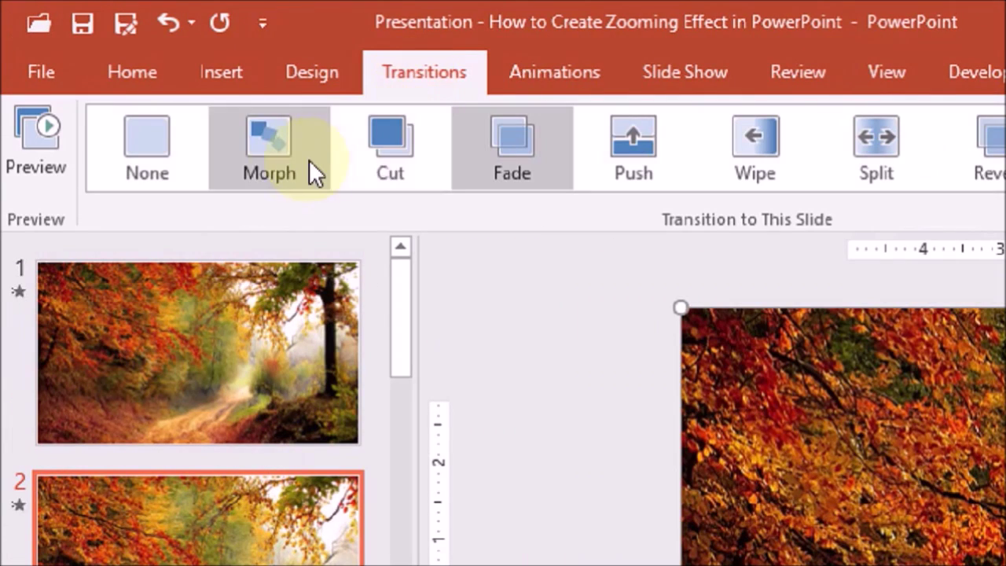
{"action": "left_click", "coordinate": [275, 161]}
{"action": "key", "text": "alt"}
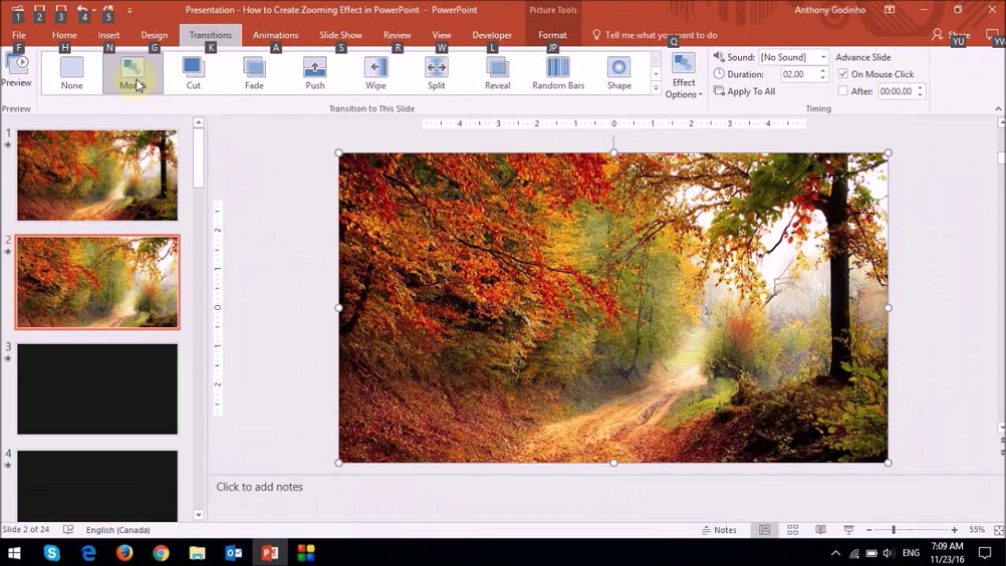
{"action": "key", "text": "alt"}
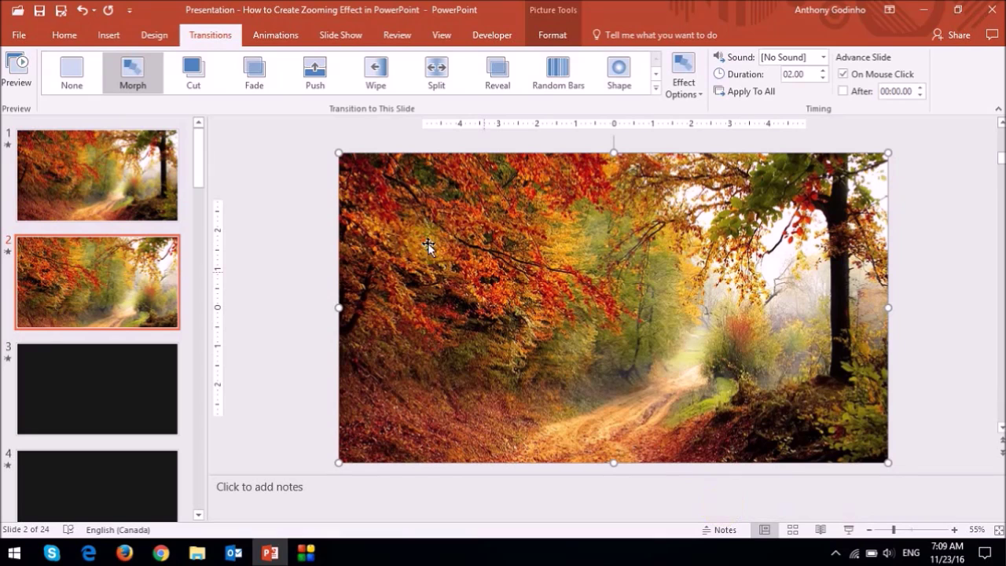
{"action": "left_click", "coordinate": [110, 193]}
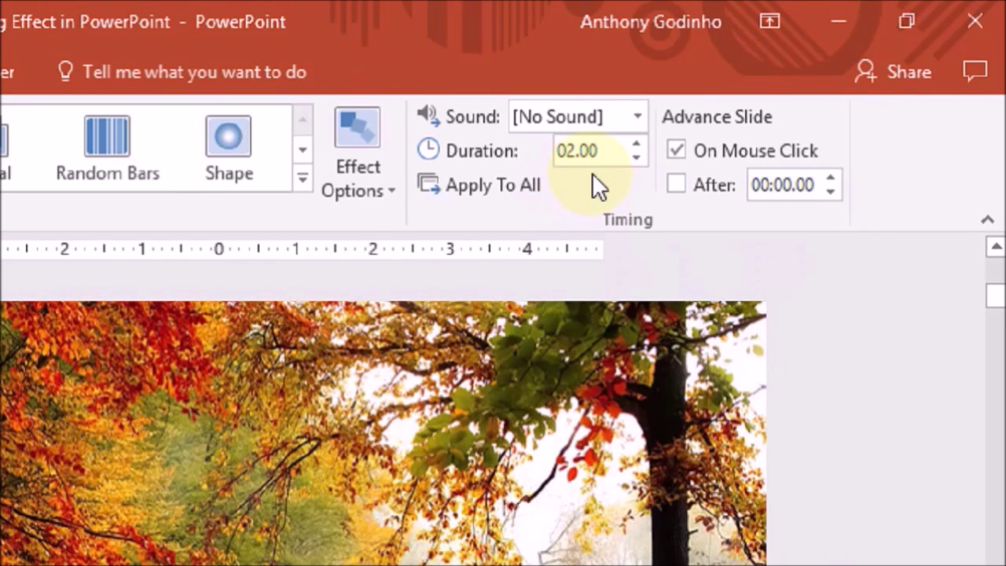
Set slide 2's Morph transition duration to 7.00 seconds.
{"action": "double_click", "coordinate": [578, 151]}
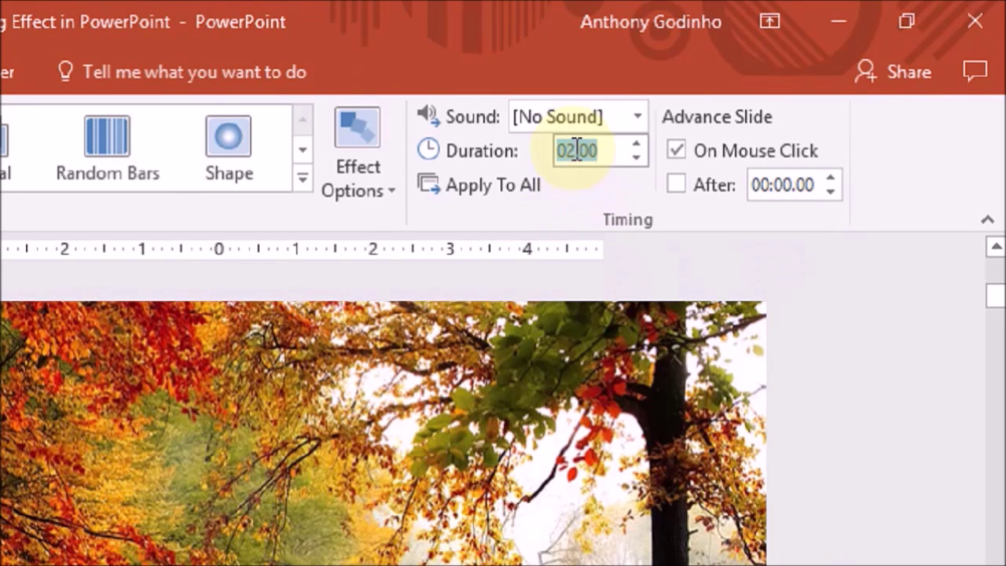
{"action": "type", "text": "7.00"}
{"action": "key", "text": "Return"}
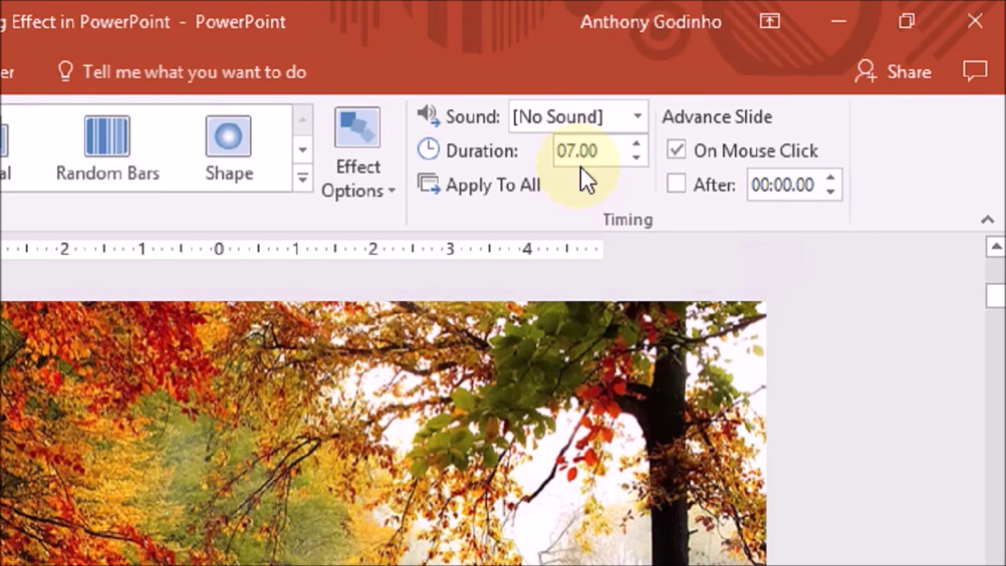
{"action": "key", "text": "alt"}
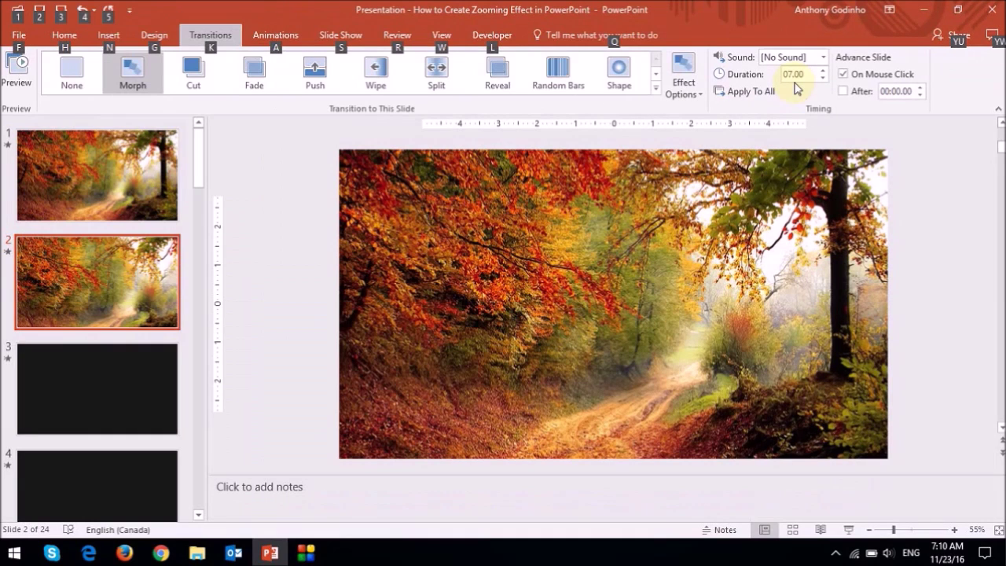
{"action": "key", "text": "Escape"}
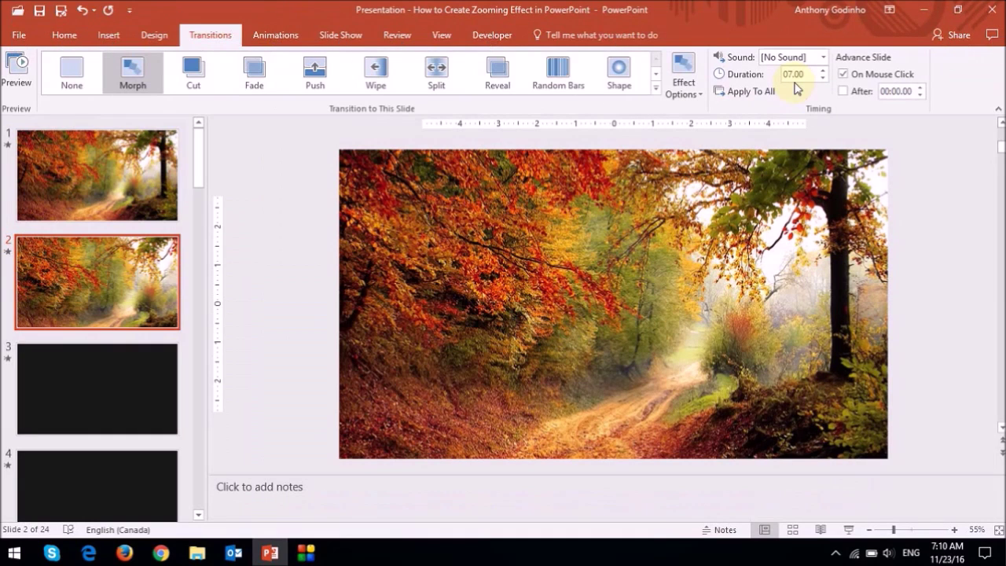
{"action": "key", "text": "Page_Up"}
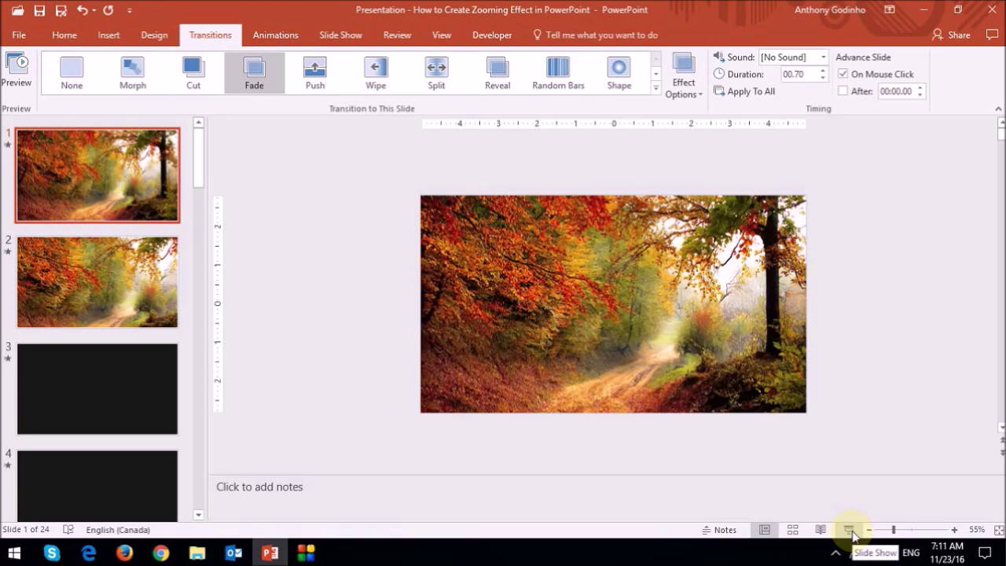
Drag the enlarged-photo slide above slide 1, then give the new slide 2 a Morph transition.
{"action": "left_click", "coordinate": [100, 296]}
{"action": "left_click_drag", "start_coordinate": [100, 297], "coordinate": [95, 185]}
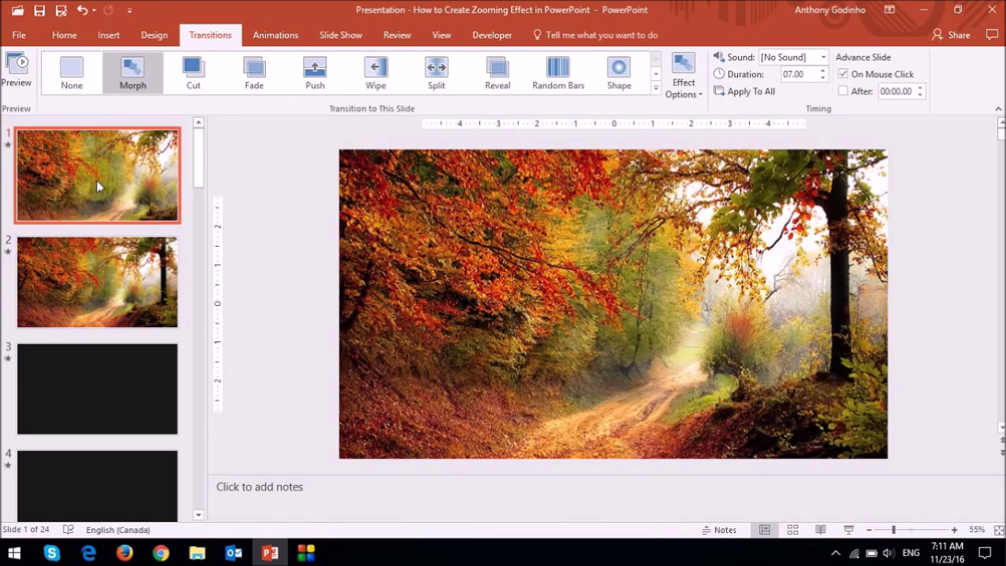
{"action": "left_click", "coordinate": [119, 287]}
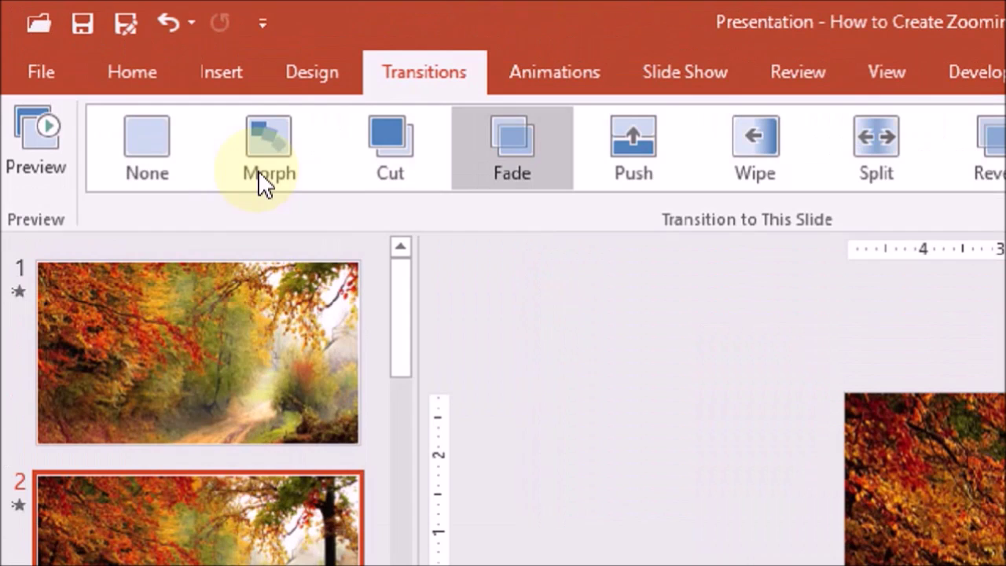
{"action": "left_click", "coordinate": [134, 81]}
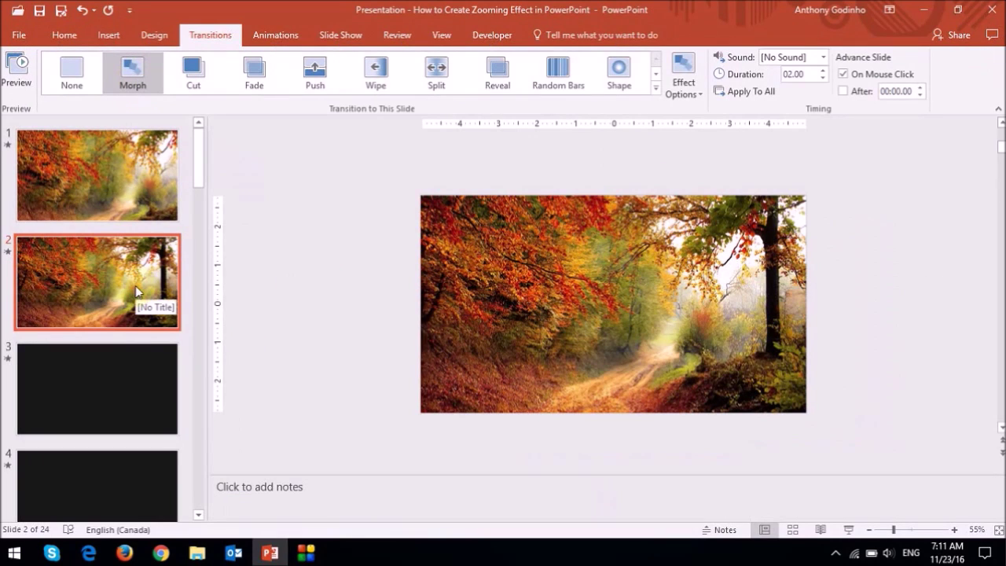
Set slide 1's transition to Fade and slide 2's Morph duration to 07.00 seconds.
{"action": "left_click", "coordinate": [122, 180]}
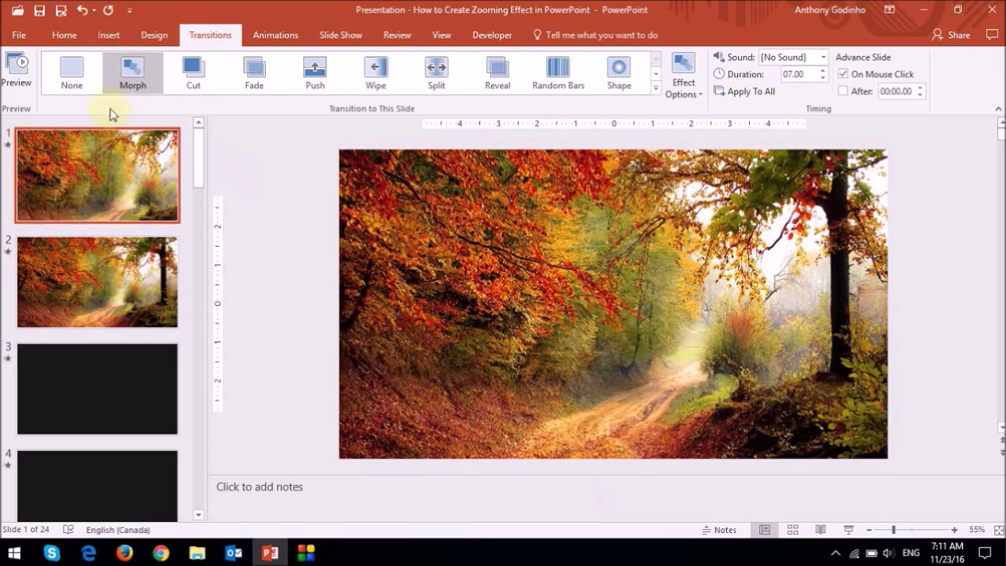
{"action": "left_click", "coordinate": [256, 78]}
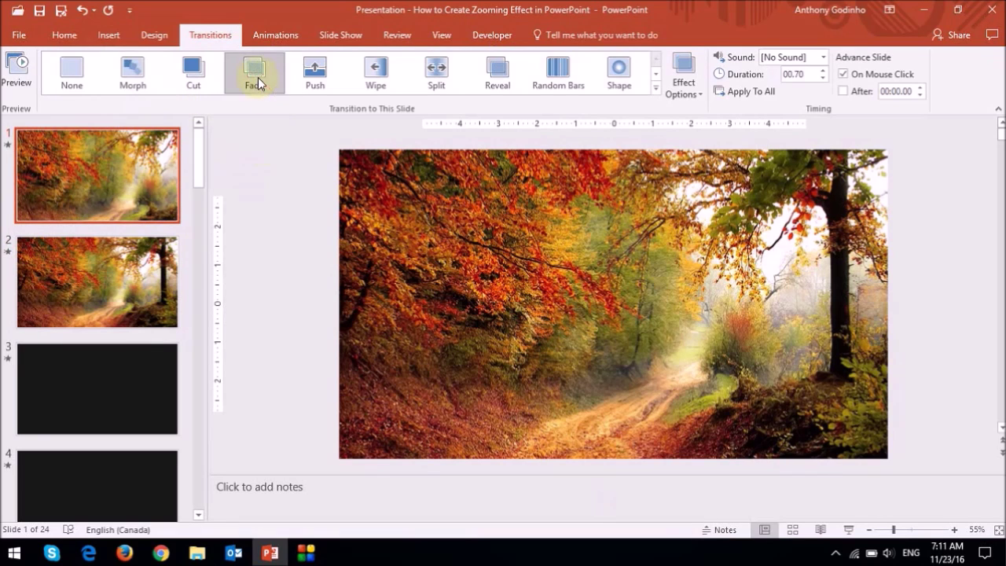
{"action": "left_click", "coordinate": [143, 256]}
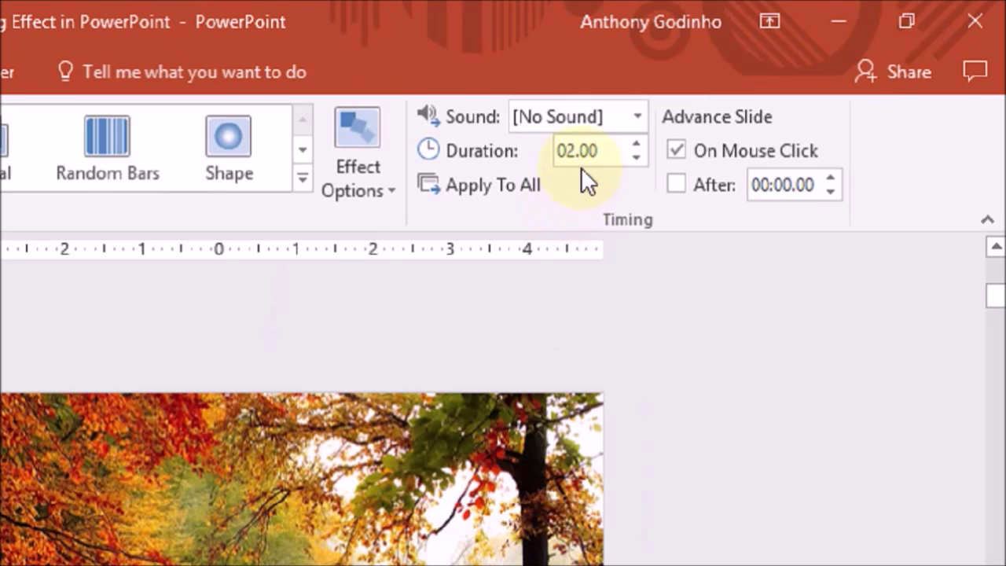
{"action": "double_click", "coordinate": [581, 155]}
{"action": "type", "text": "7."}
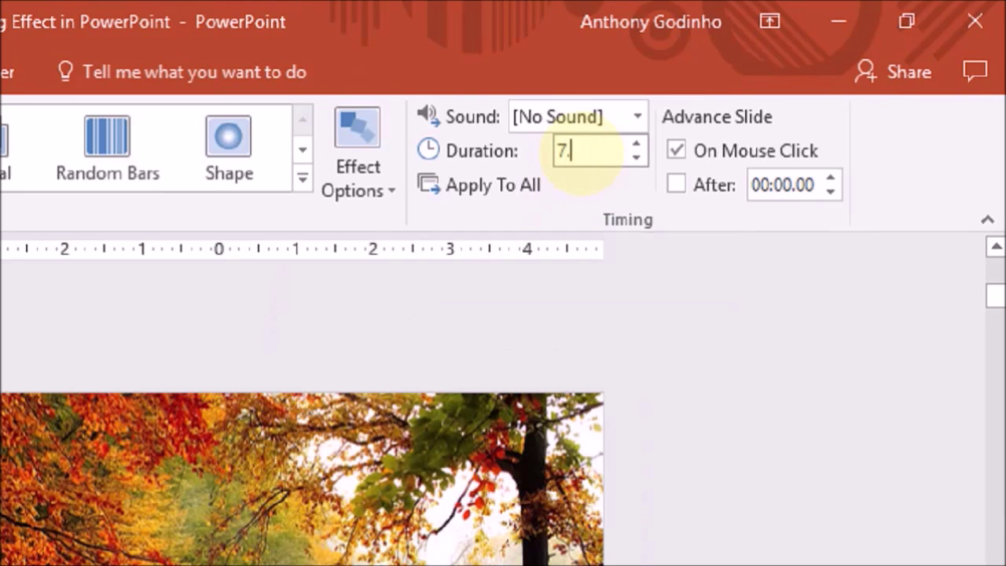
{"action": "type", "text": "00"}
{"action": "key", "text": "Return"}
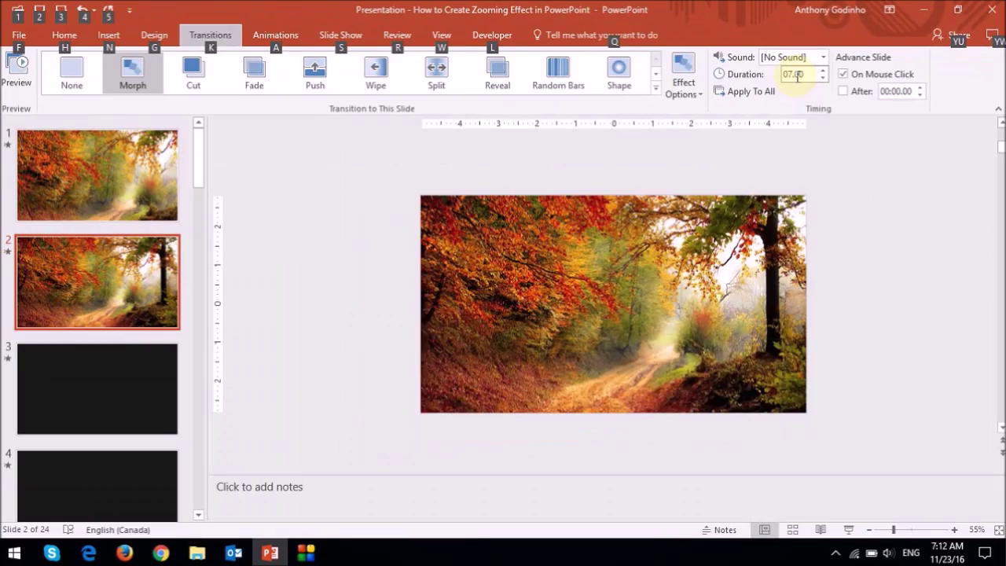
{"action": "left_click", "coordinate": [110, 181]}
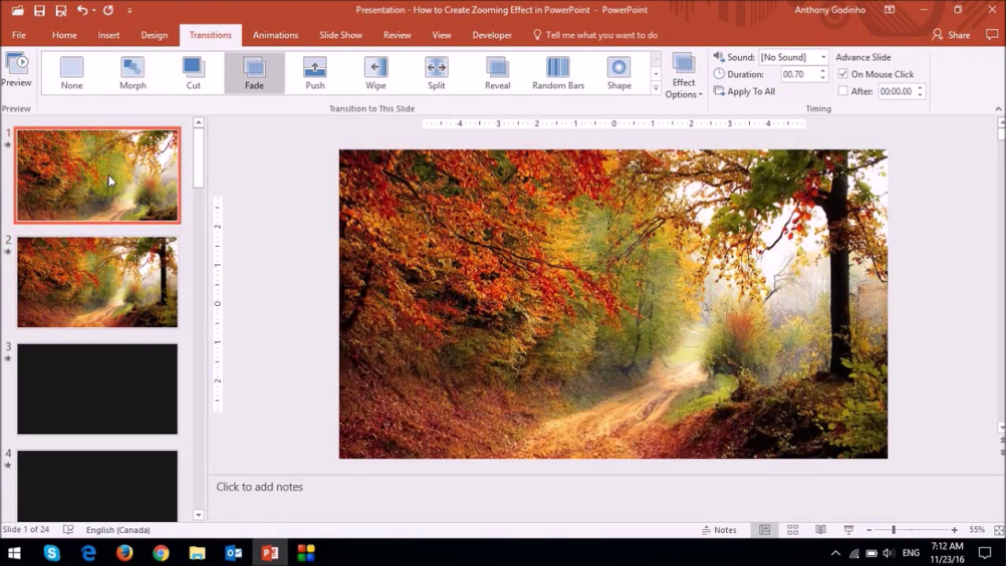